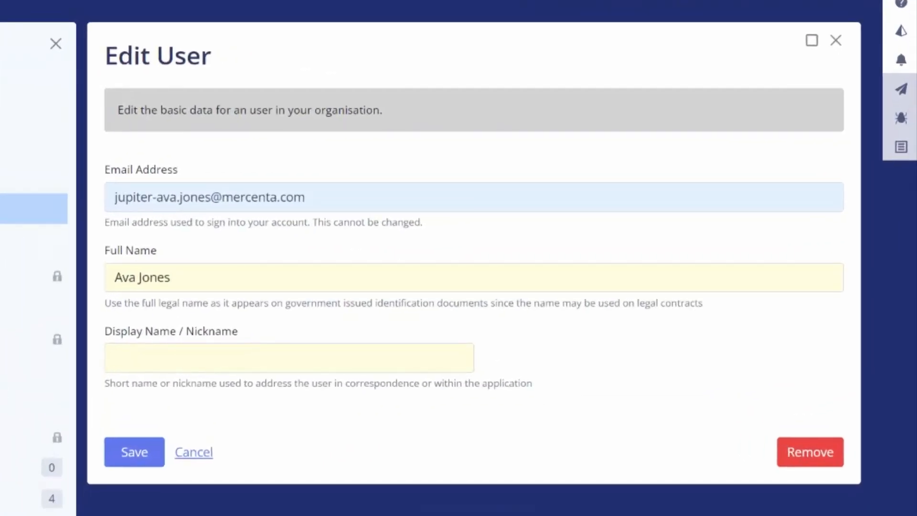
# Enter the user's first name as her display nickname and save the edit form.
pyautogui.click(287, 358)
pyautogui.write('Ava')
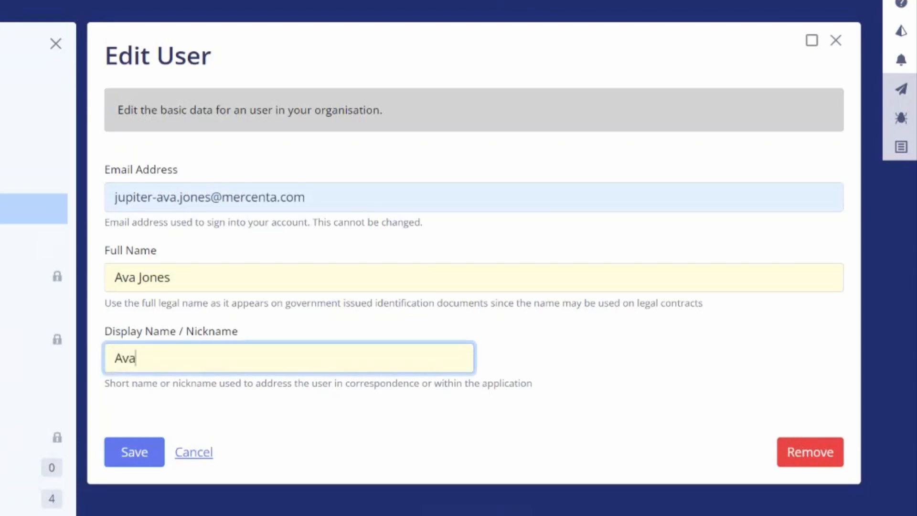
pyautogui.click(130, 456)
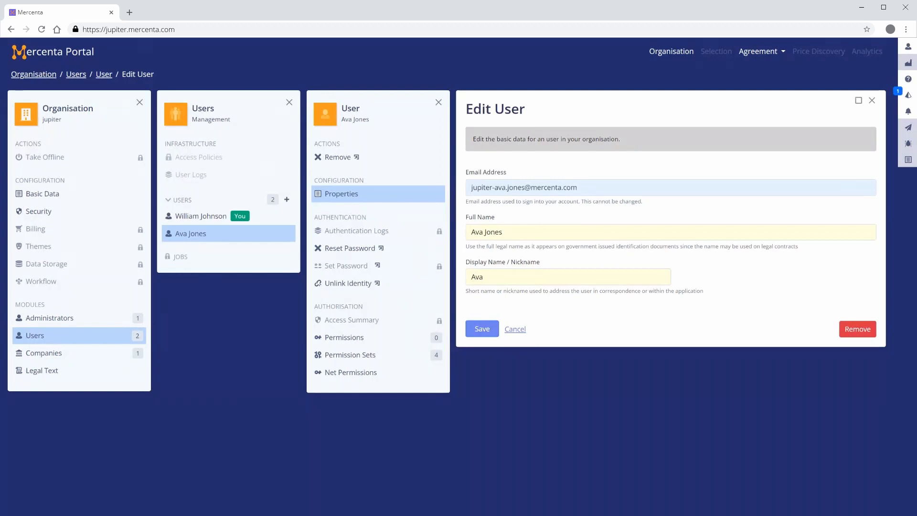
pyautogui.click(482, 328)
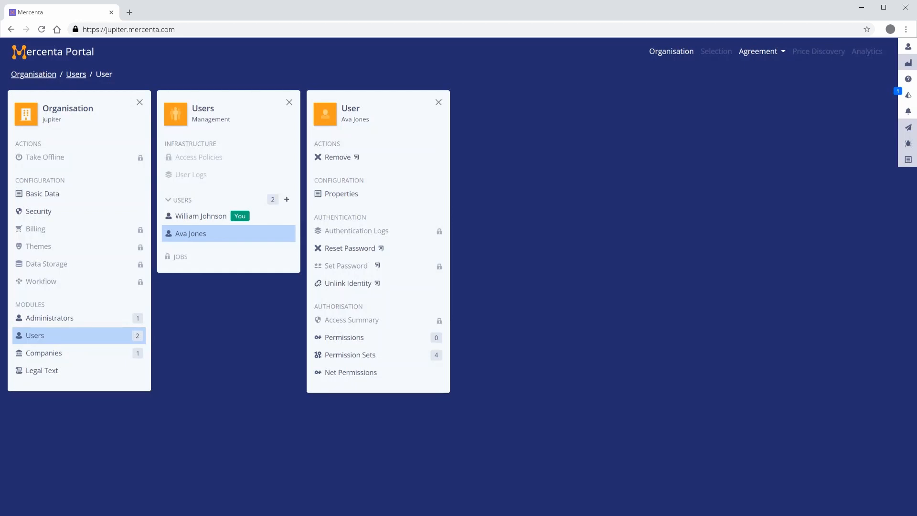
# Reset the second user's password and confirm it.
pyautogui.click(349, 248)
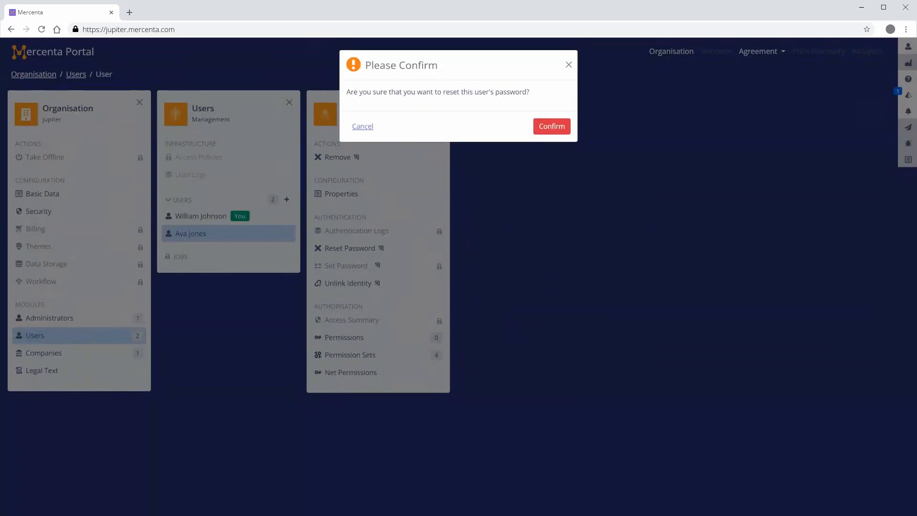
pyautogui.click(554, 128)
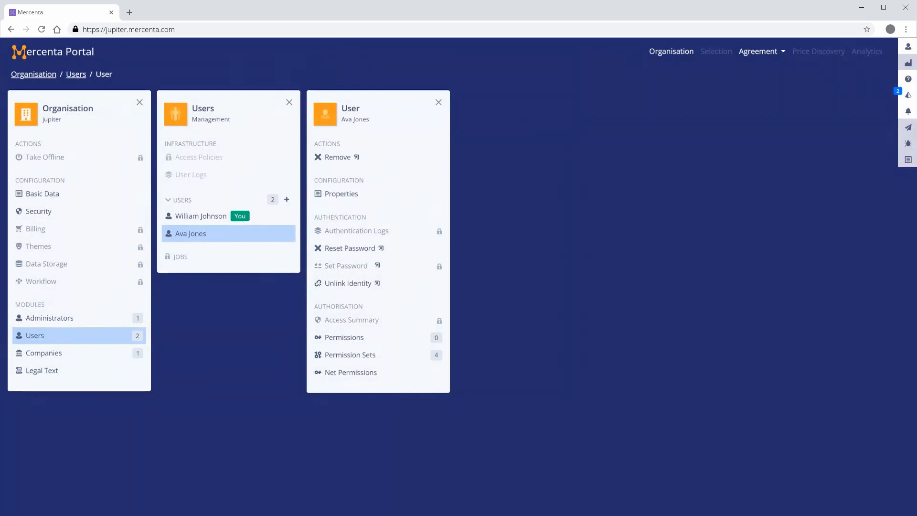
# Unlink the second user's identity from the identity provider and confirm.
pyautogui.click(348, 284)
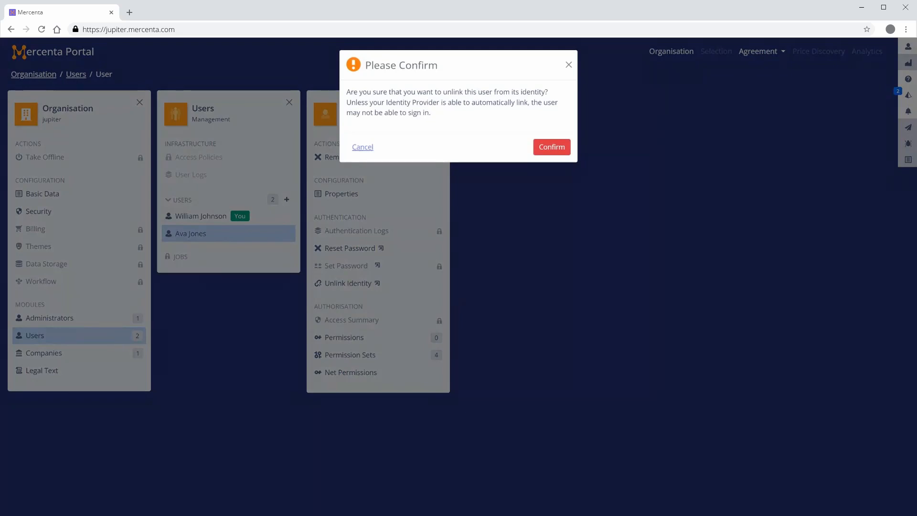
pyautogui.click(554, 150)
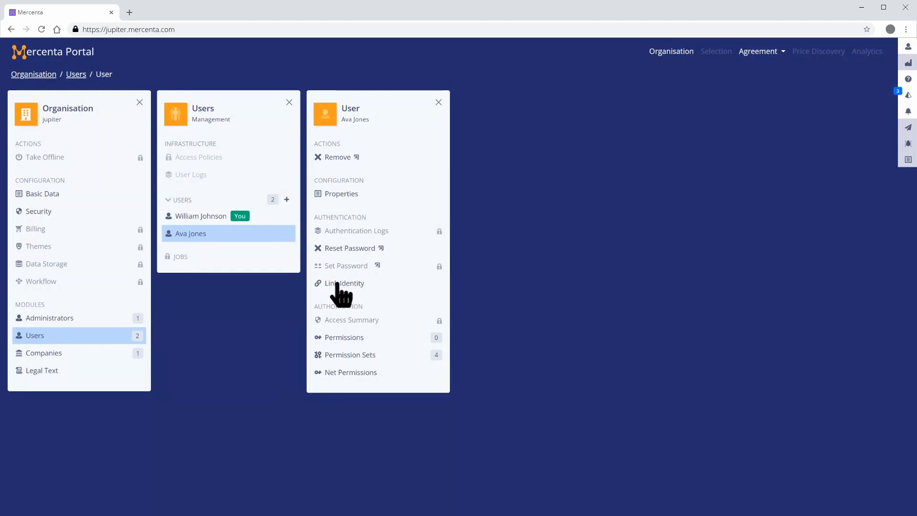
# Relink the second user's identity with a new Subject identifier, then view the signed-in user's page.
pyautogui.click(389, 283)
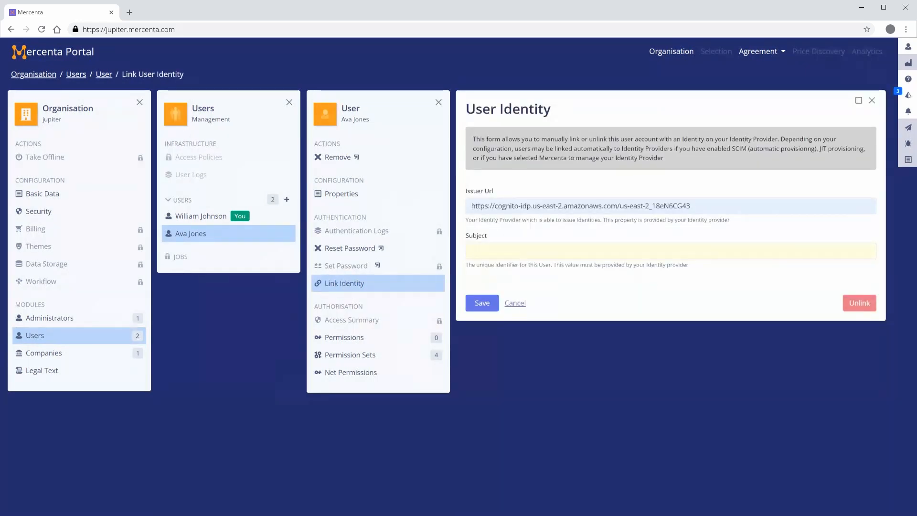
pyautogui.click(502, 250)
pyautogui.write('d8')
pyautogui.write('57')
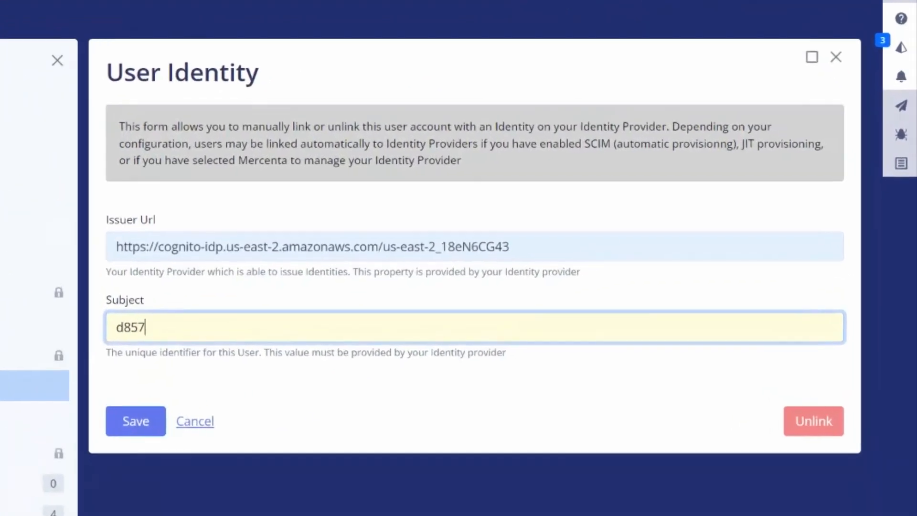
pyautogui.write('7138-d5f5')
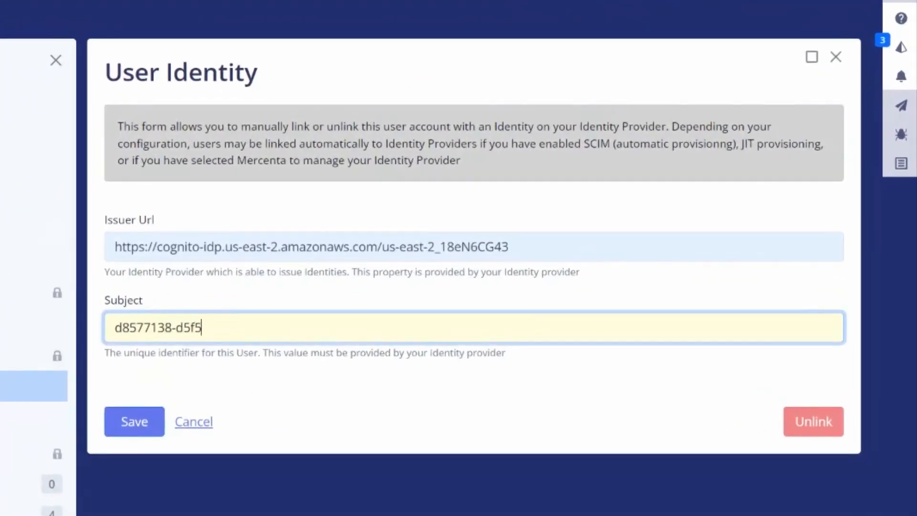
pyautogui.write('-454a-9979')
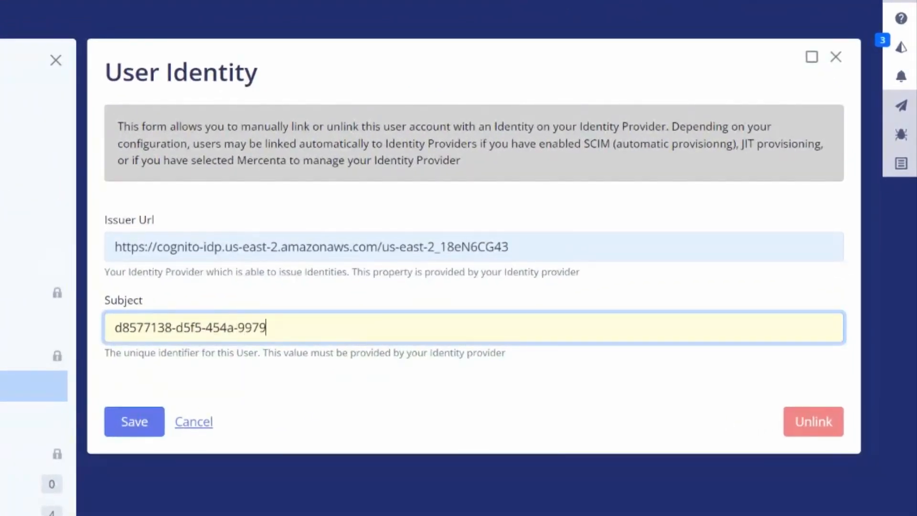
pyautogui.write('-6c6ba5643b9c')
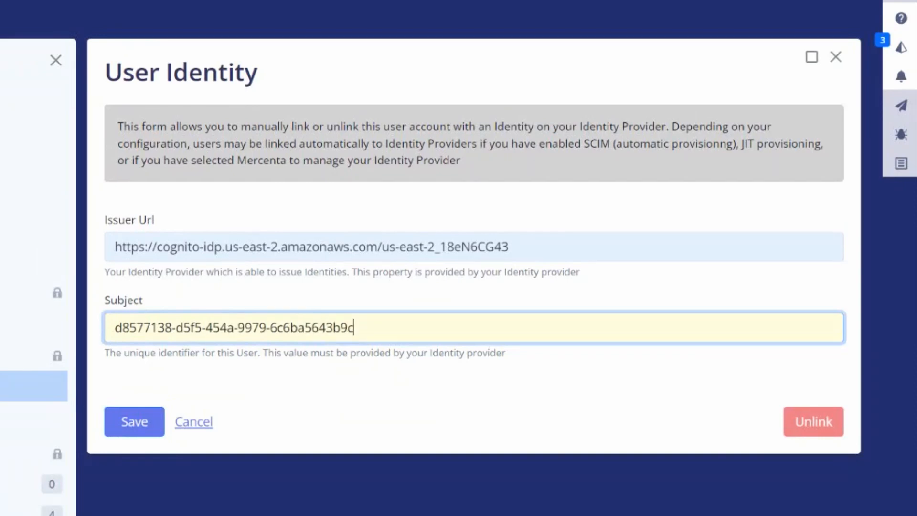
pyautogui.click(125, 425)
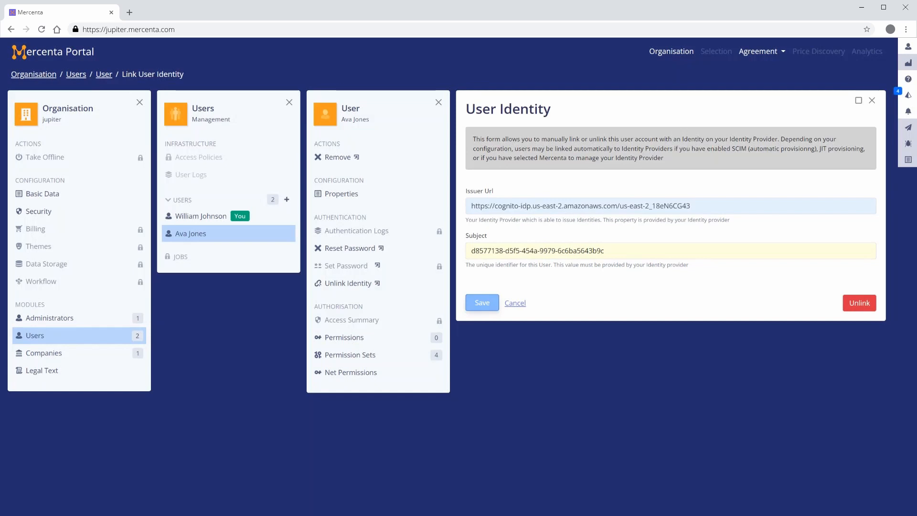
pyautogui.click(204, 216)
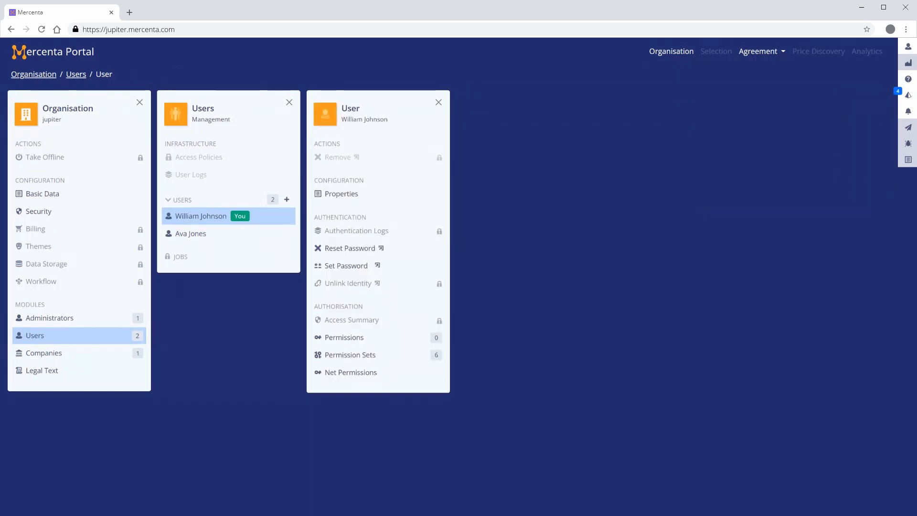
# Set a new password for the signed-in user, entering it twice, and save.
pyautogui.click(346, 266)
pyautogui.write('••')
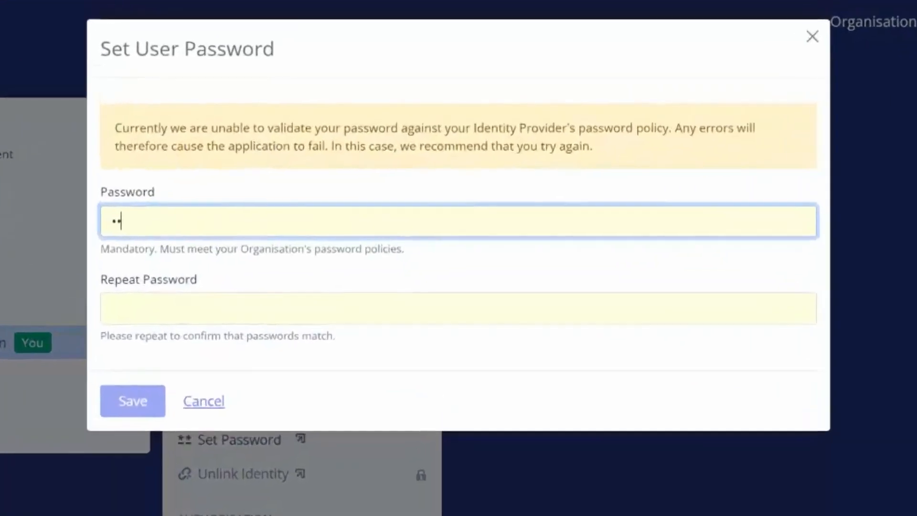
pyautogui.write('••••••')
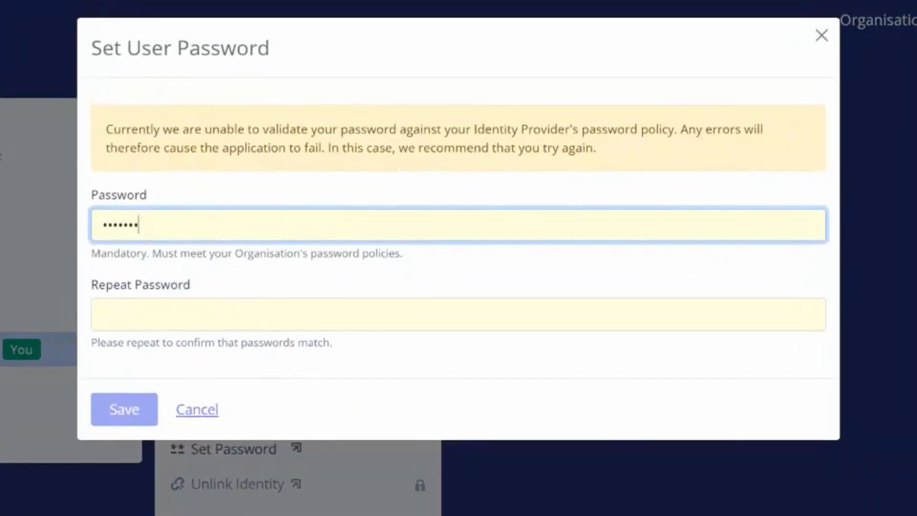
pyautogui.press('Tab')
pyautogui.write('•••••••••')
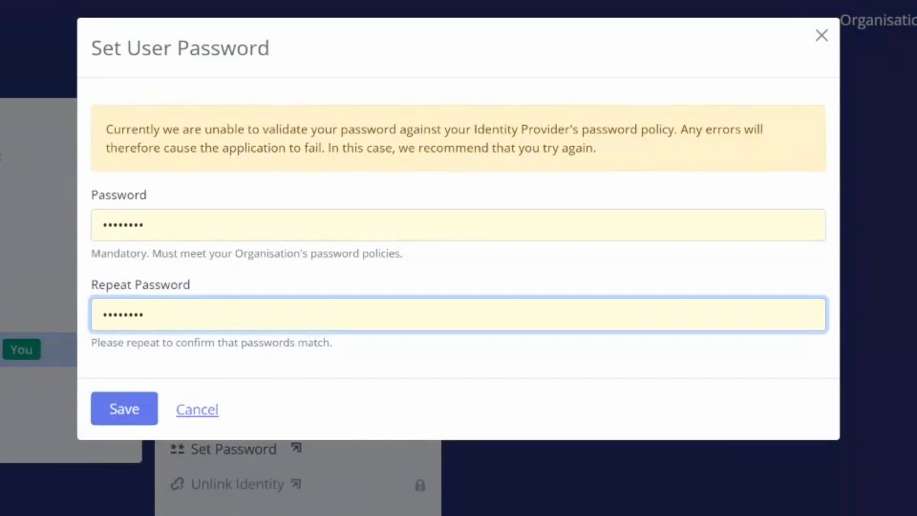
pyautogui.click(122, 419)
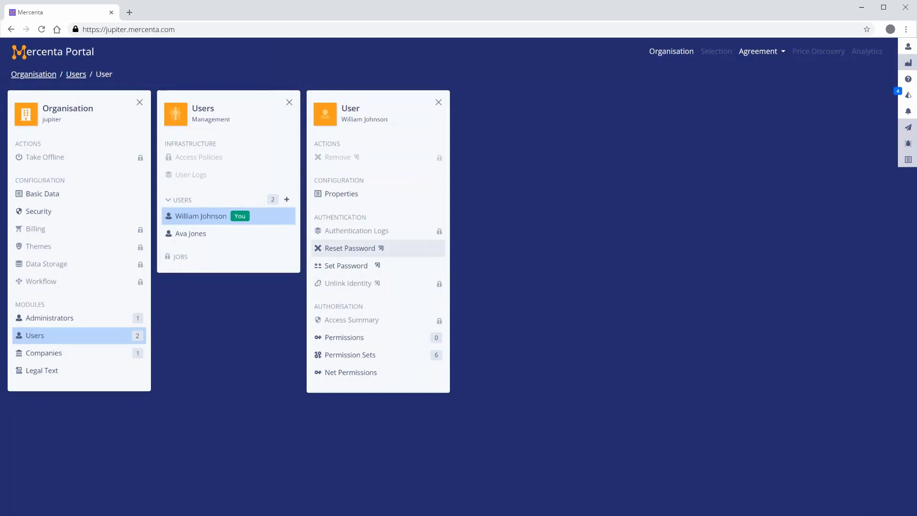
# Remove the second user from the organisation and confirm the removal.
pyautogui.click(191, 233)
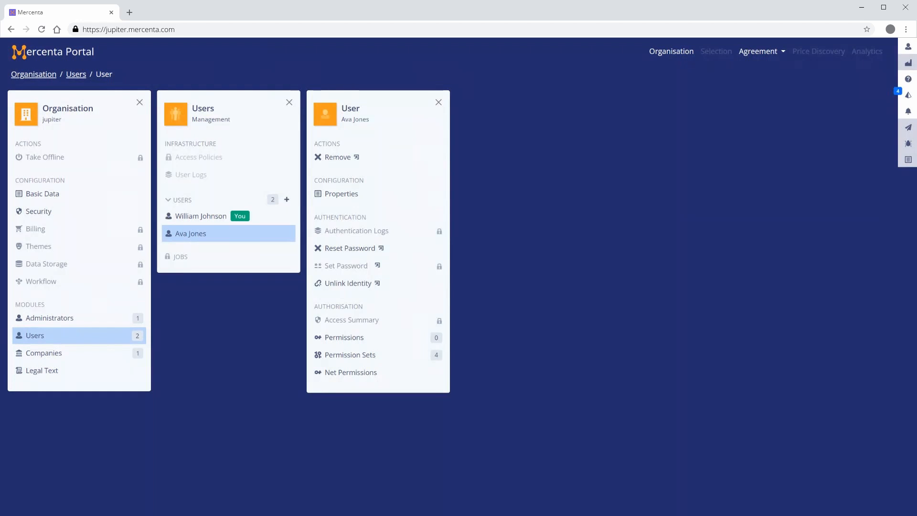
pyautogui.click(338, 158)
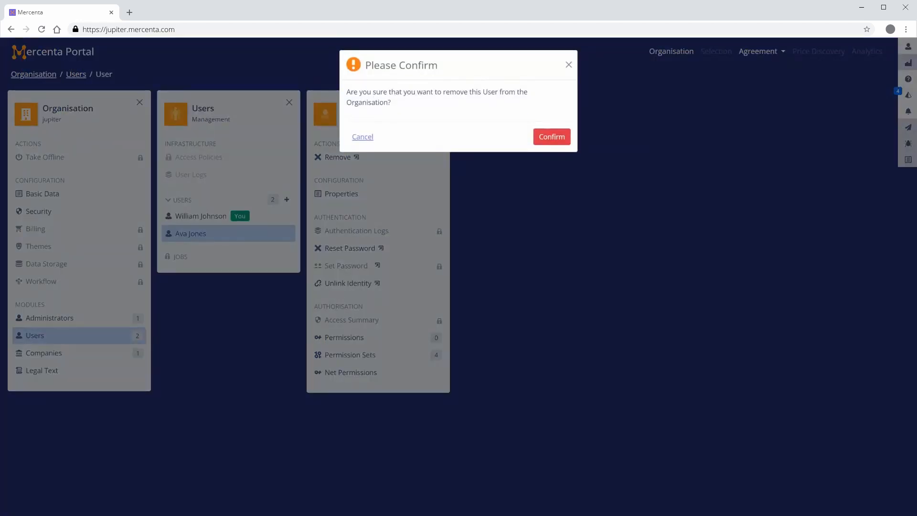
pyautogui.click(550, 139)
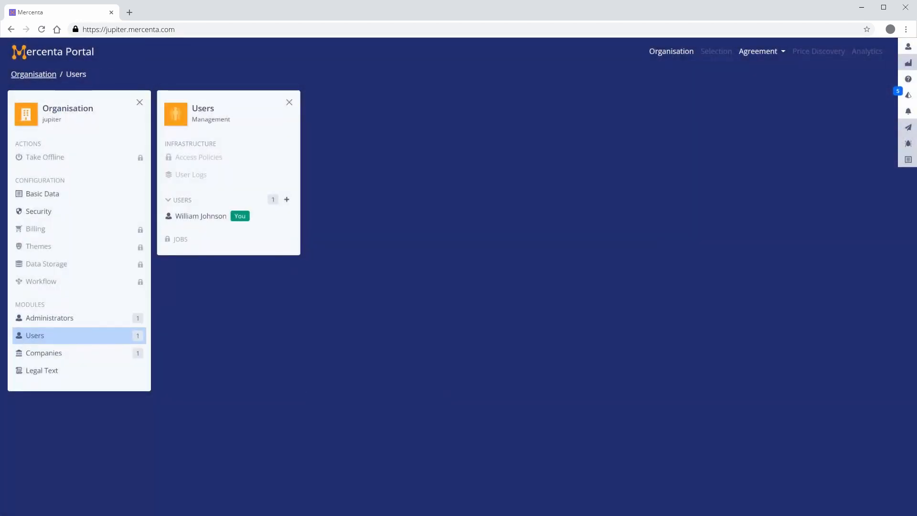
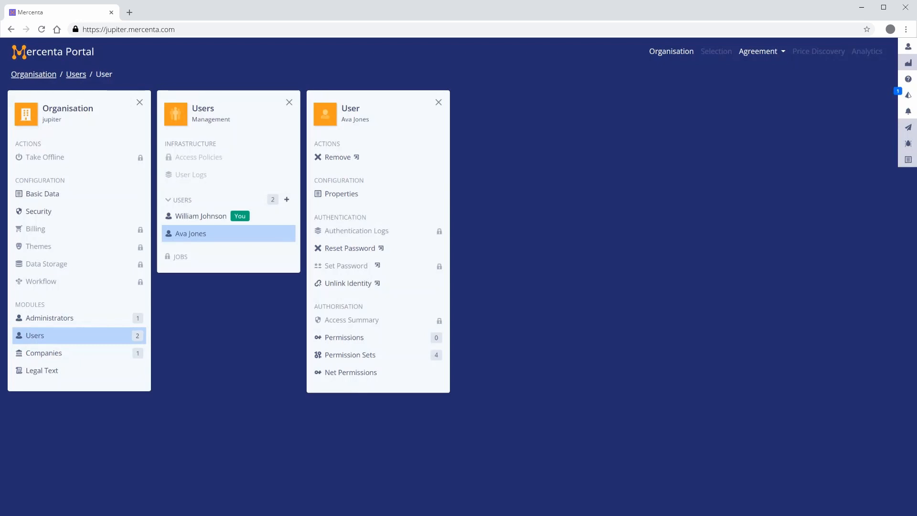
# Show the user's directly granted permissions, which currently list None.
pyautogui.click(341, 339)
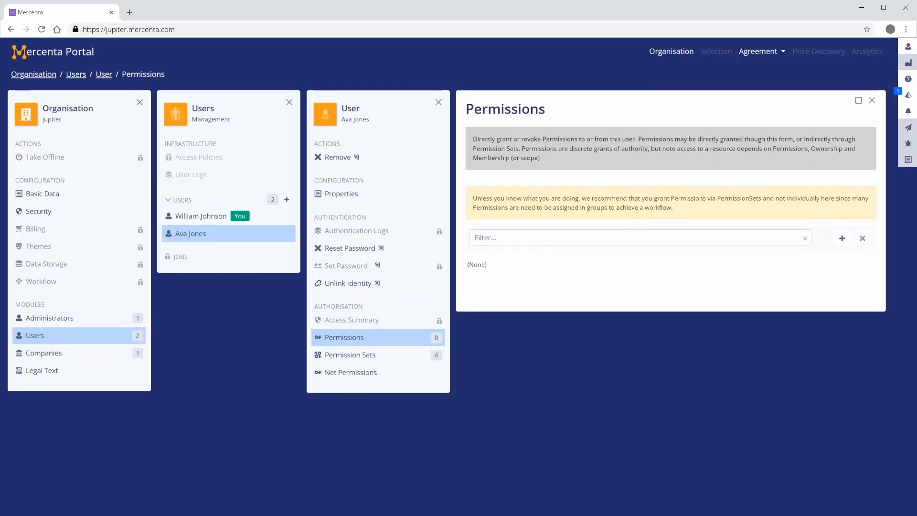
# Grant RemoveOrganisationAdministrator, ChangeCompanyLegalAddress and CreateSubsidiary directly to the user.
pyautogui.click(842, 238)
pyautogui.write('Rem')
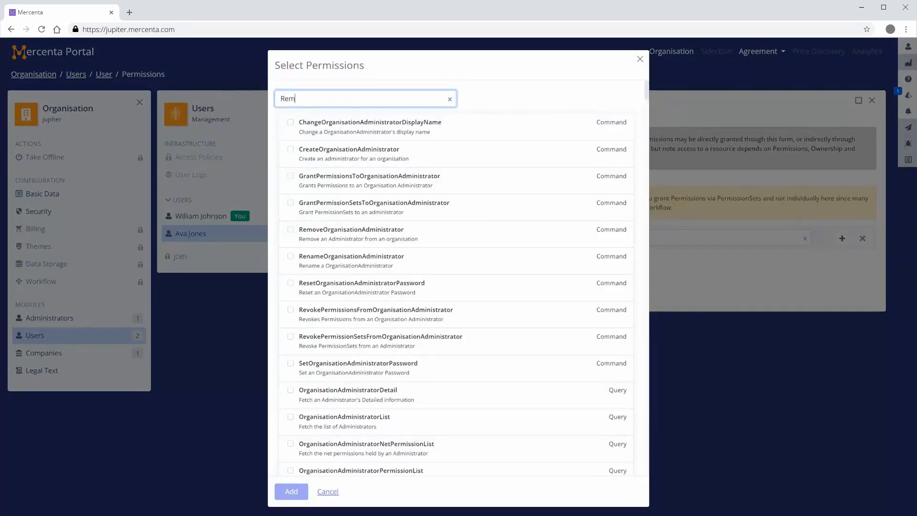
pyautogui.write('ove Organisation Administrat')
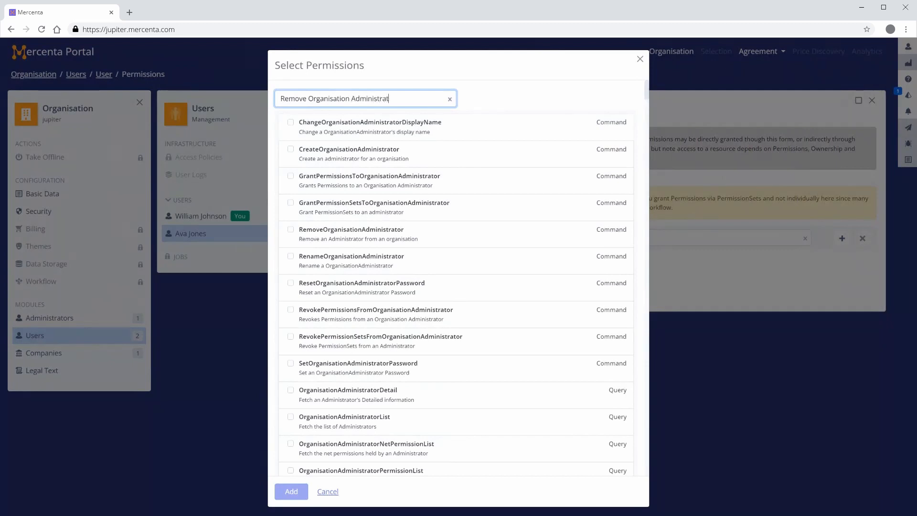
pyautogui.write('or')
pyautogui.click(290, 122)
pyautogui.write('Cha')
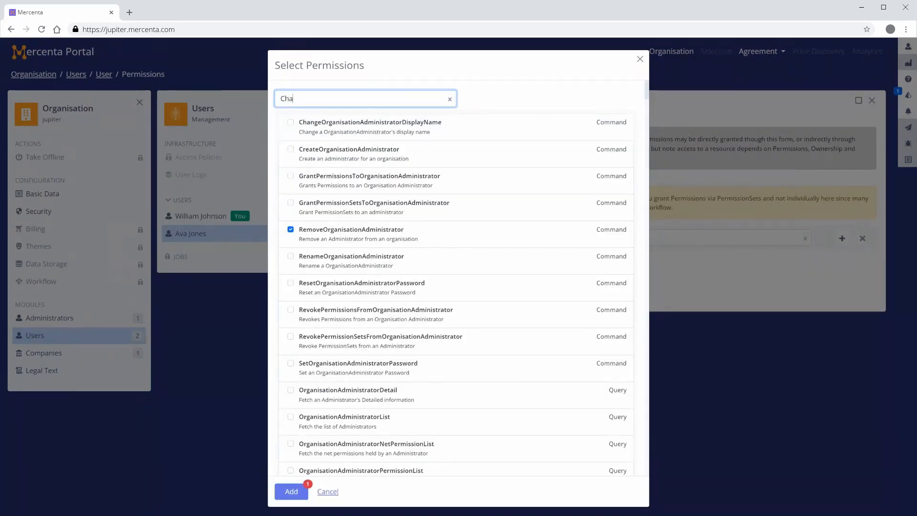
pyautogui.write('nge Company Legal Address')
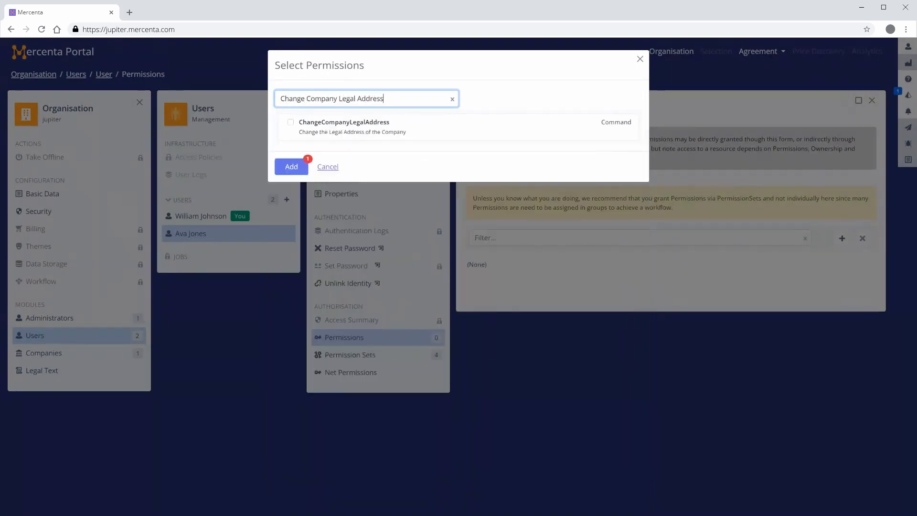
pyautogui.click(290, 123)
pyautogui.write('Create')
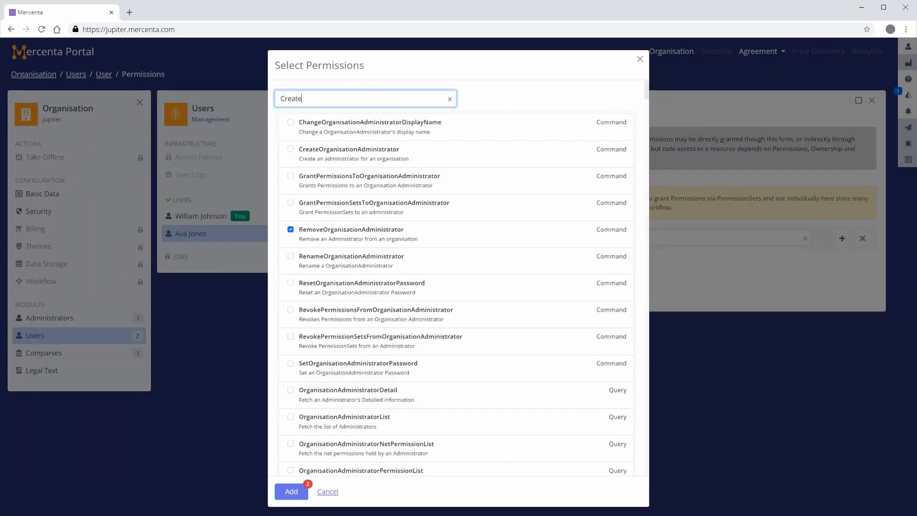
pyautogui.write(' Subsidiary')
pyautogui.click(290, 123)
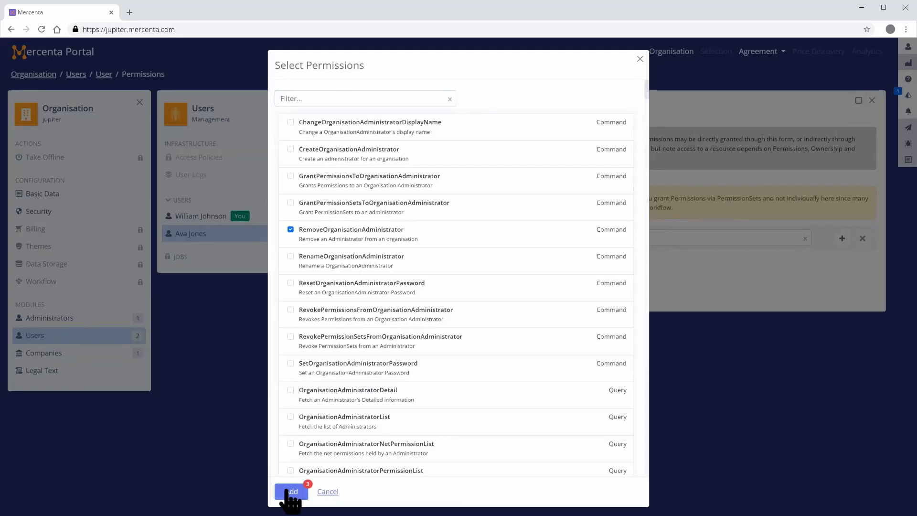
pyautogui.click(291, 492)
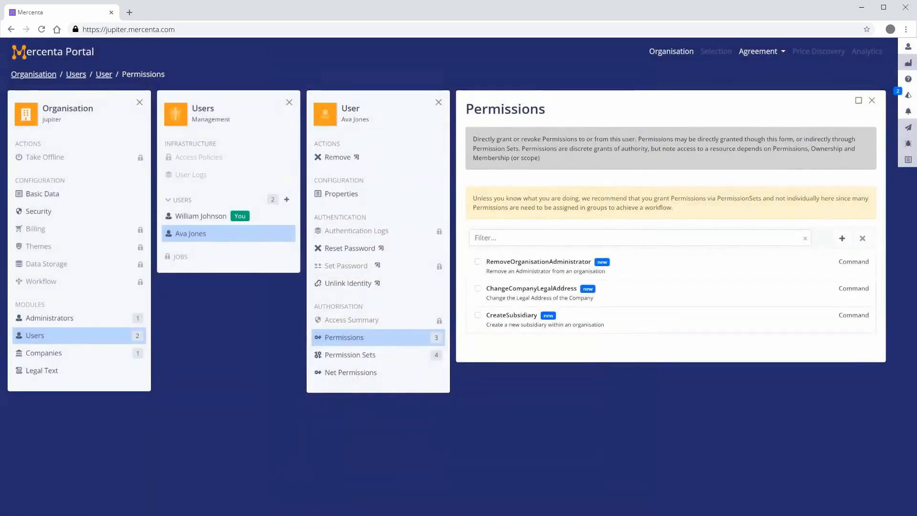
# Select ChangeCompanyLegalAddress and CreateSubsidiary among the granted permissions for revoking.
pyautogui.click(483, 238)
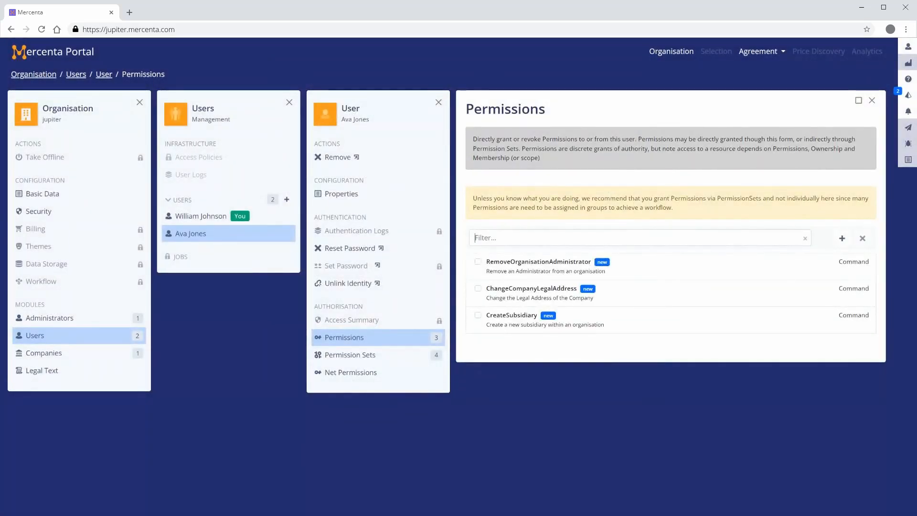
pyautogui.write('Change Co')
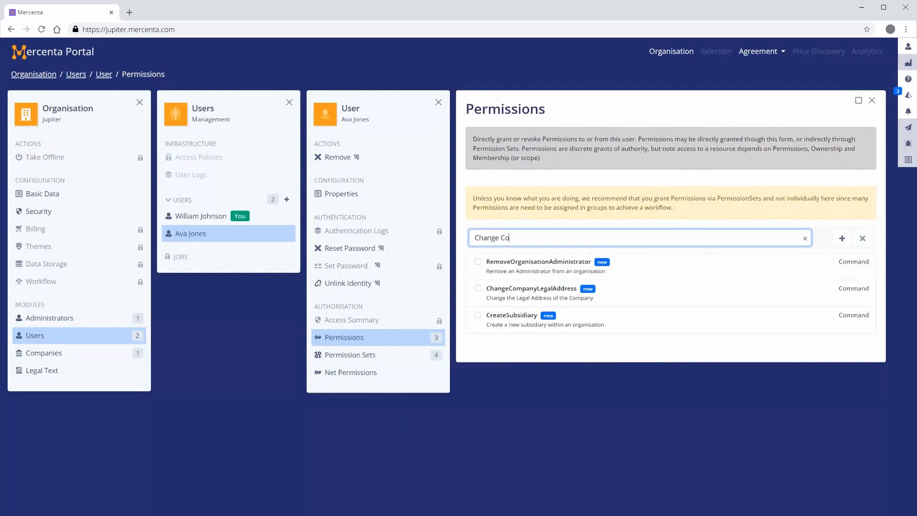
pyautogui.write('mpany Lega')
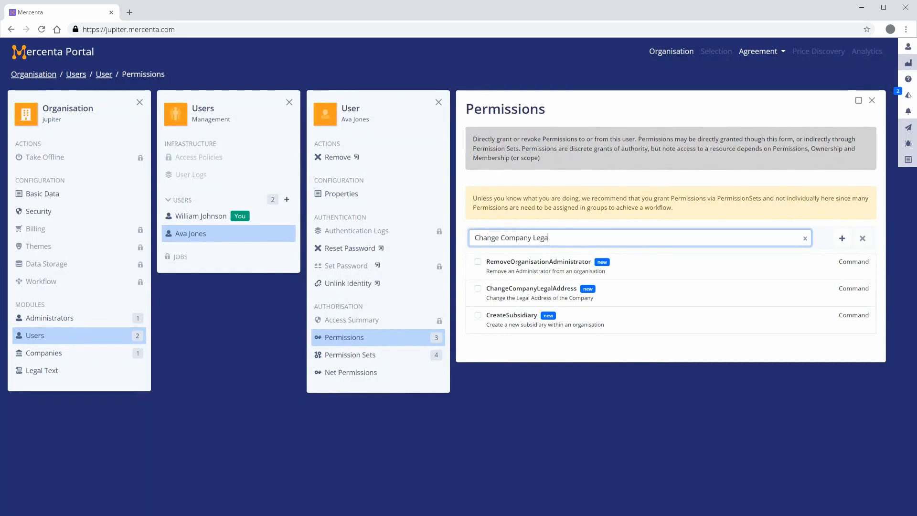
pyautogui.write('l Address')
pyautogui.click(477, 261)
pyautogui.write('Creat')
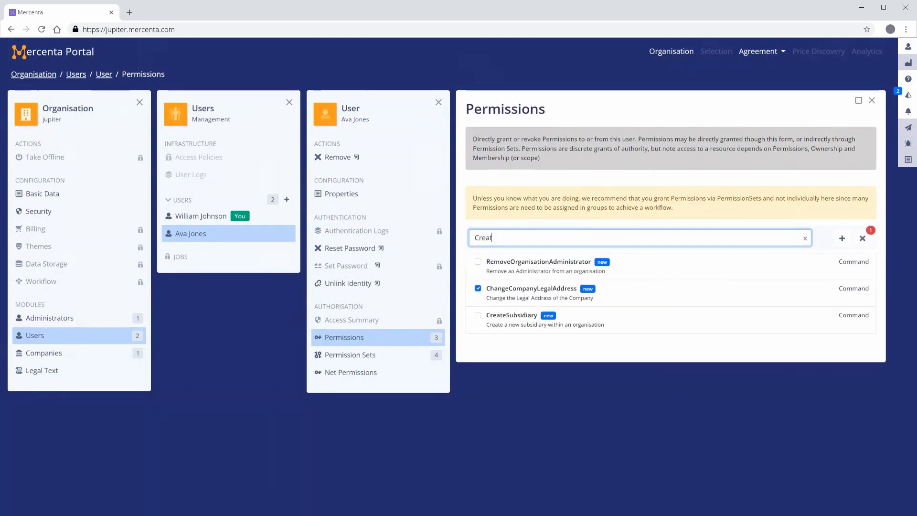
pyautogui.write('e Subsidiary')
pyautogui.click(478, 262)
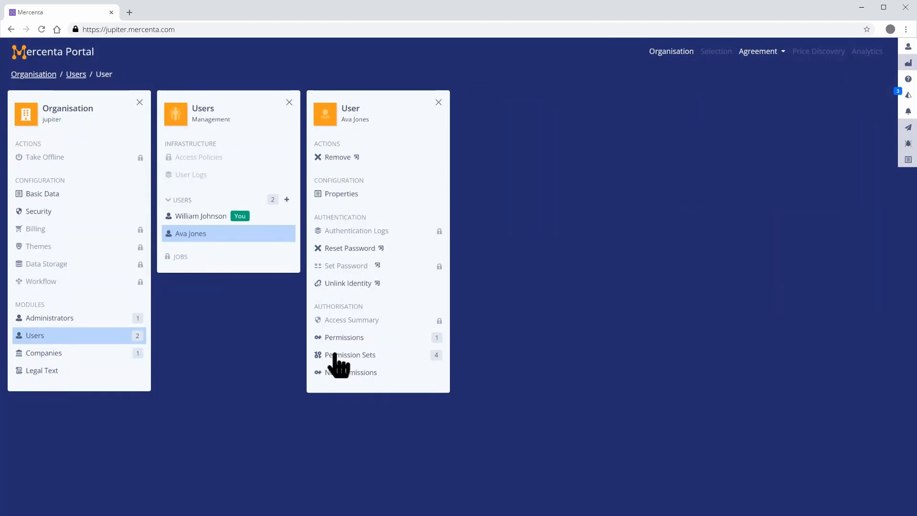
# Show the user's permission sets: UserViewer, OrganisationAdministratorViewer, OrganisationUser and CompanyViewer.
pyautogui.click(386, 356)
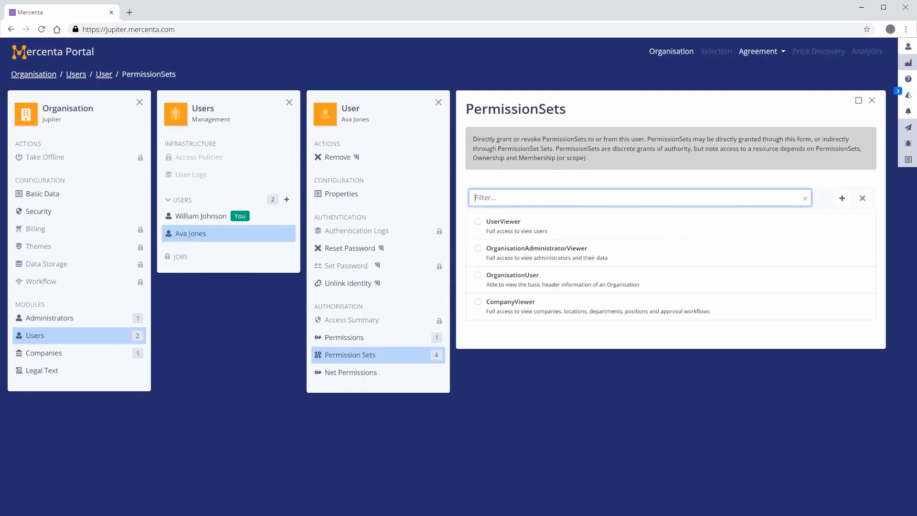
# Add CompanyAdministrator, ProductManager, JobManager, CompanyManager and CompanyApprovalWorkflowManager permission sets to the user.
pyautogui.click(842, 198)
pyautogui.write('Compan')
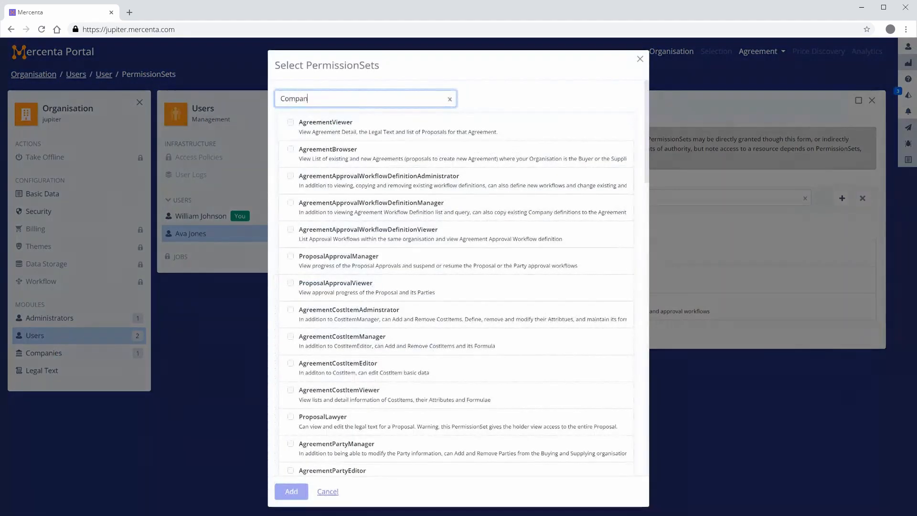
pyautogui.write('yAdministr')
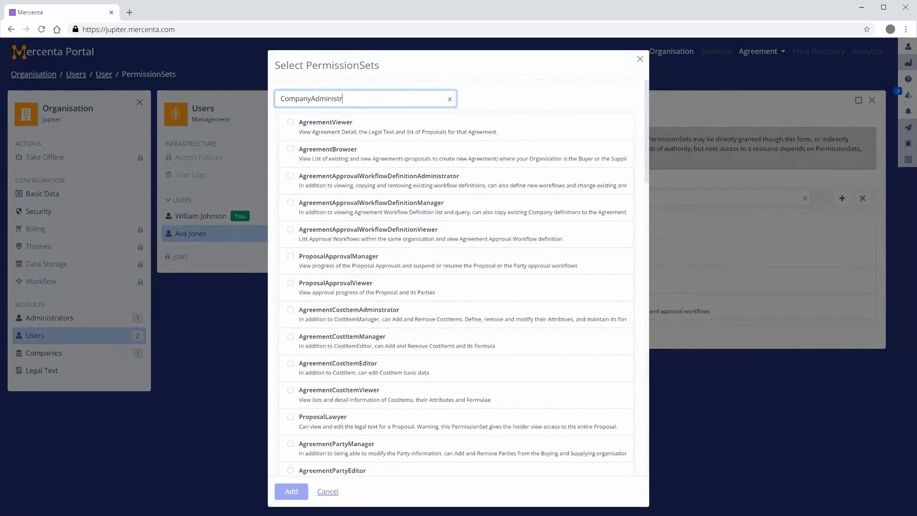
pyautogui.write('ator')
pyautogui.click(291, 123)
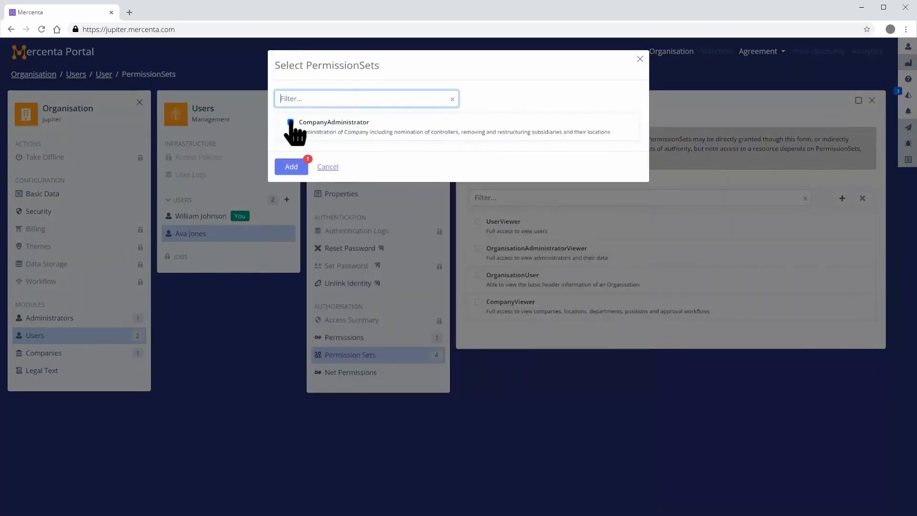
pyautogui.write('ProductMa')
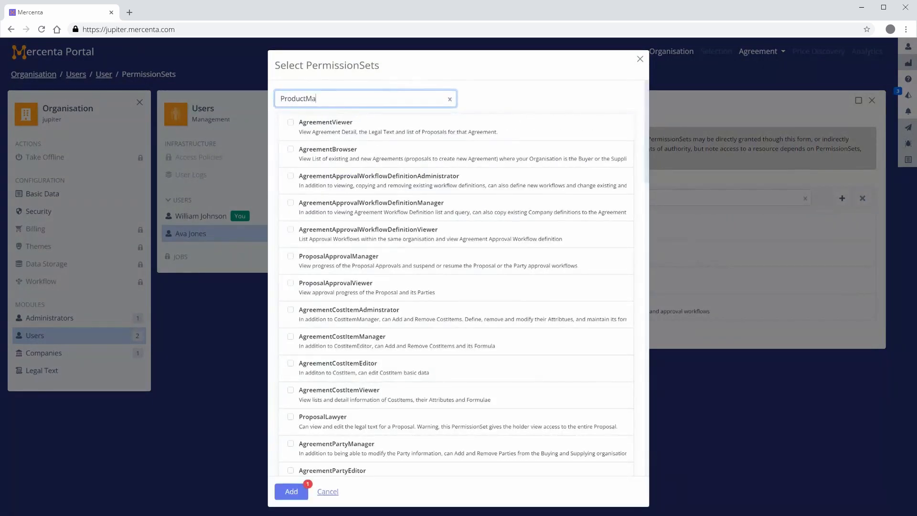
pyautogui.write('nager')
pyautogui.click(290, 123)
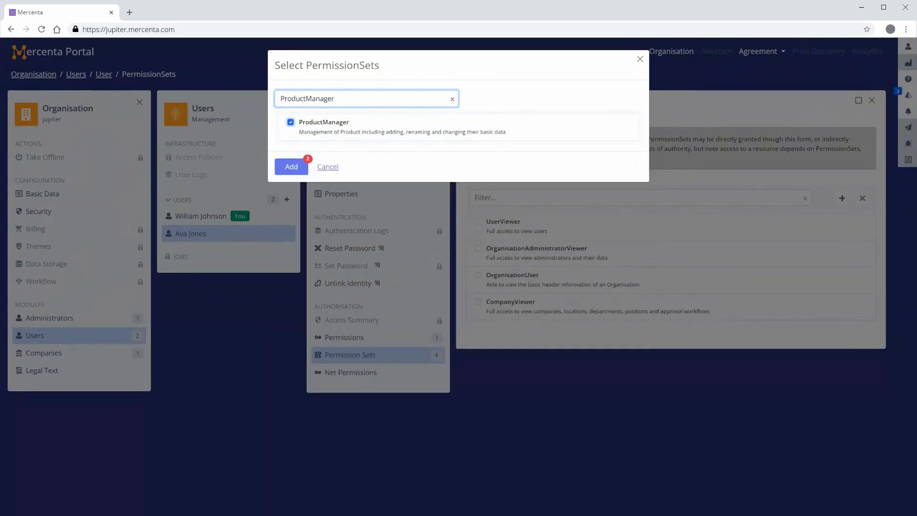
pyautogui.write('JobManag')
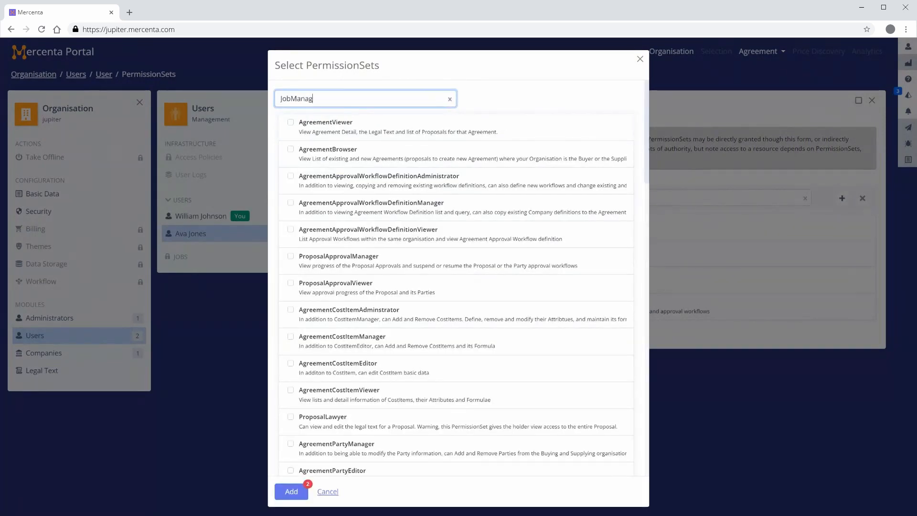
pyautogui.write('er')
pyautogui.click(290, 123)
pyautogui.write('Location Manager')
pyautogui.click(290, 123)
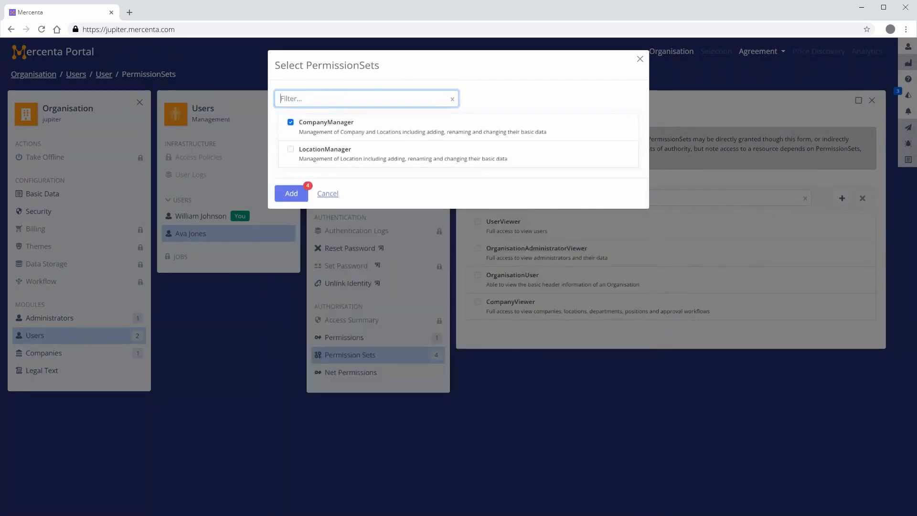
pyautogui.write('CompanyAp')
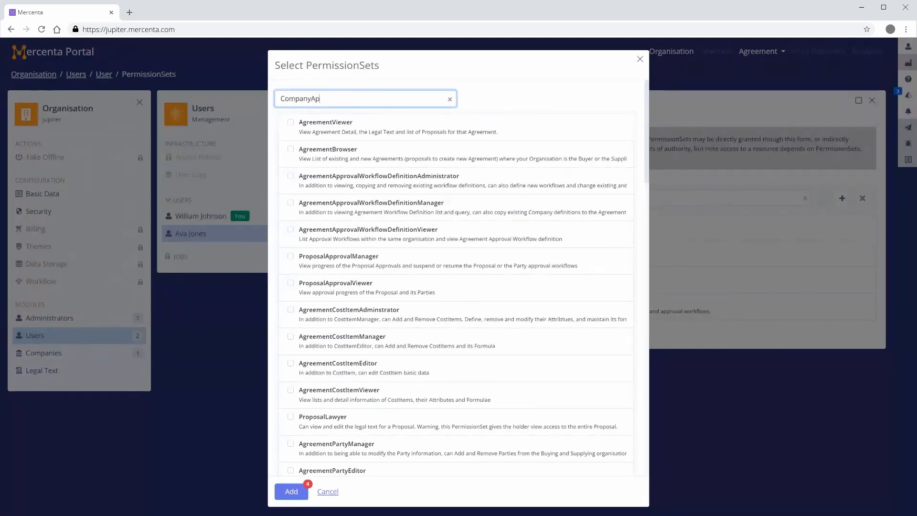
pyautogui.write('provalWorkflowManager')
pyautogui.click(291, 123)
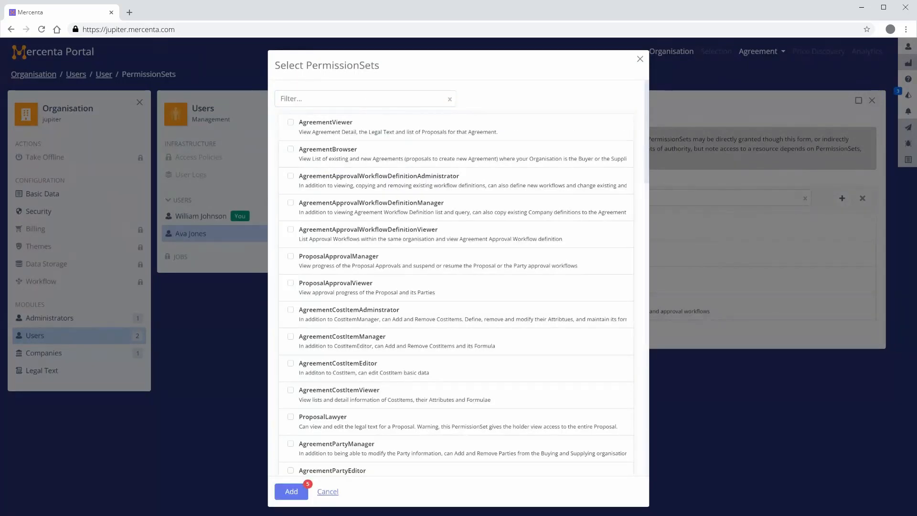
pyautogui.click(291, 491)
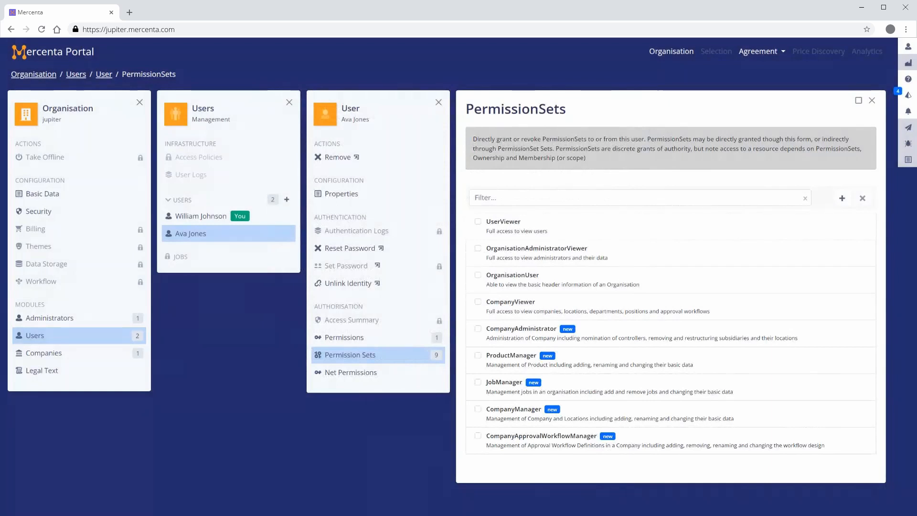
# Revoke ProductManager, JobManager, CompanyManager and CompanyApprovalWorkflowManager sets, then view net permissions.
pyautogui.click(640, 198)
pyautogui.write('ProductManager')
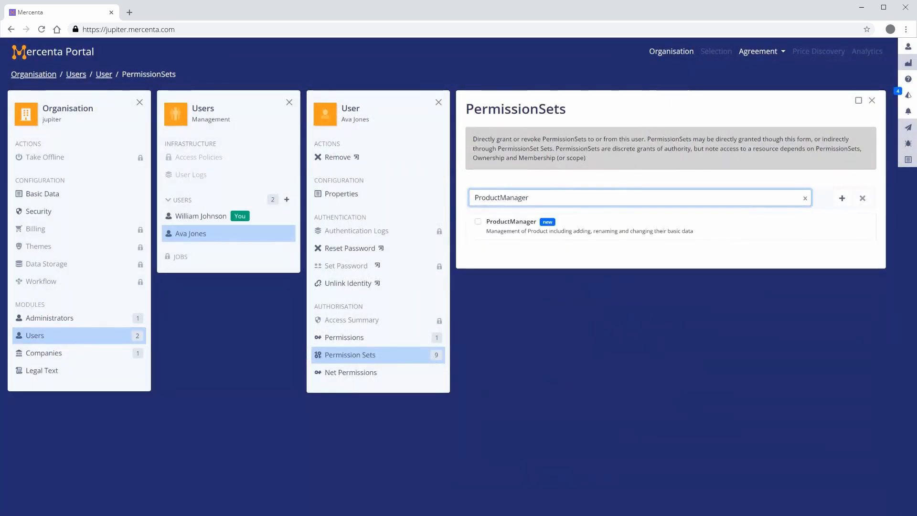
pyautogui.click(478, 221)
pyautogui.write('JobManager')
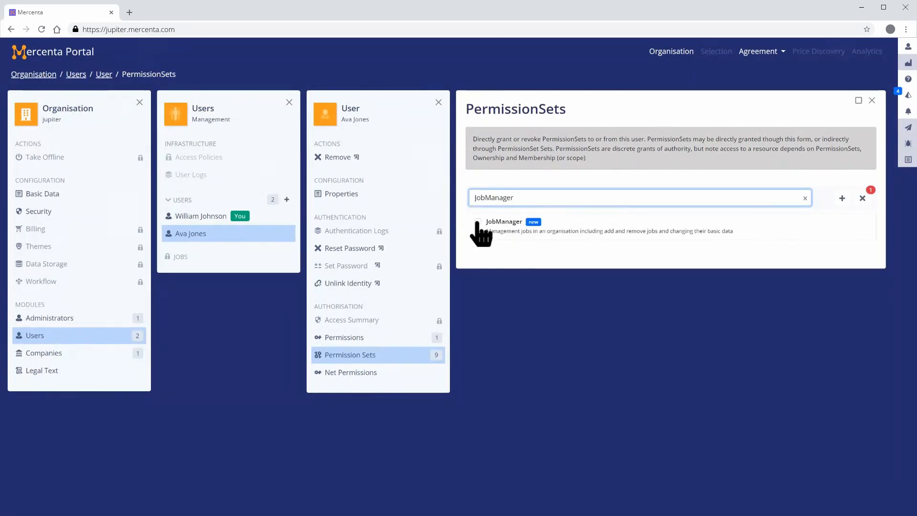
pyautogui.click(477, 221)
pyautogui.write('Loca')
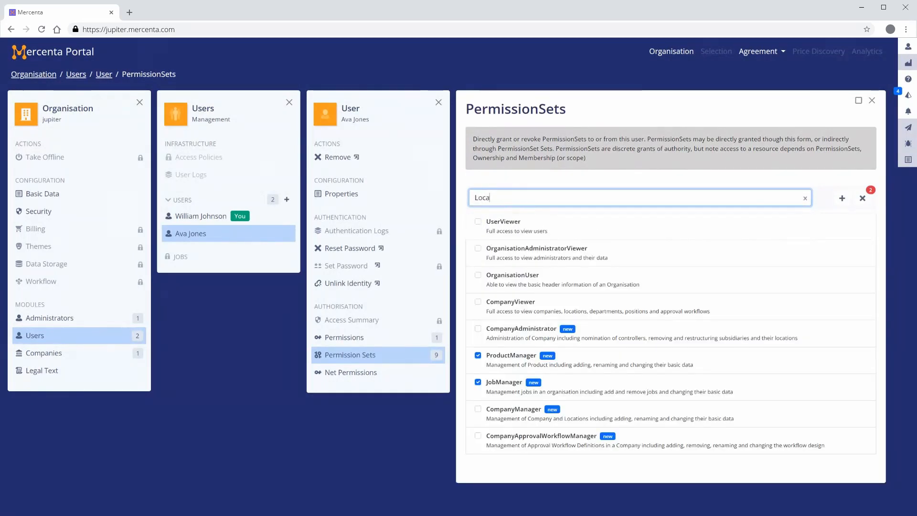
pyautogui.write('tion Mana')
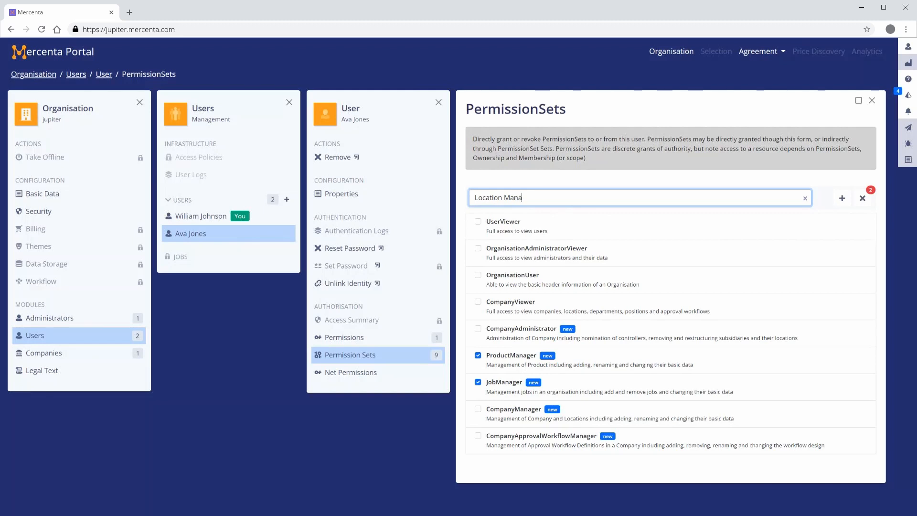
pyautogui.write('ger')
pyautogui.click(477, 221)
pyautogui.write('Co')
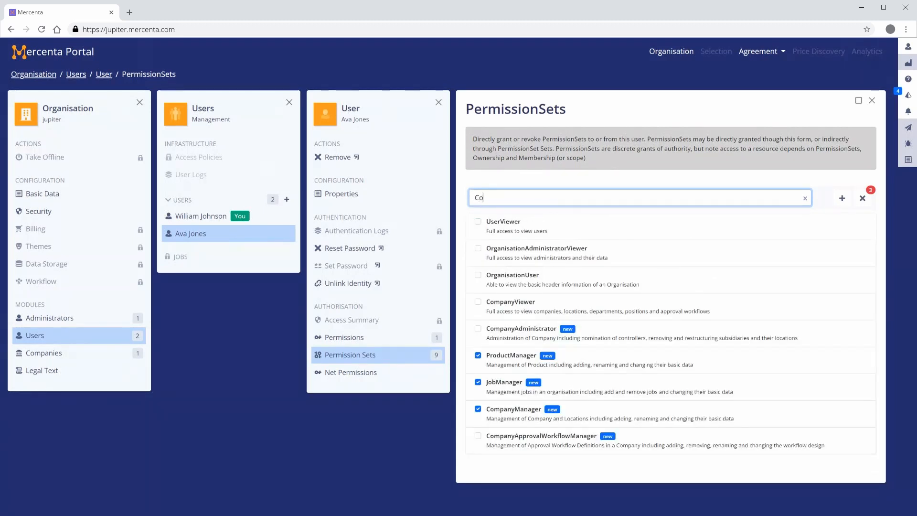
pyautogui.write('mpanyAppro')
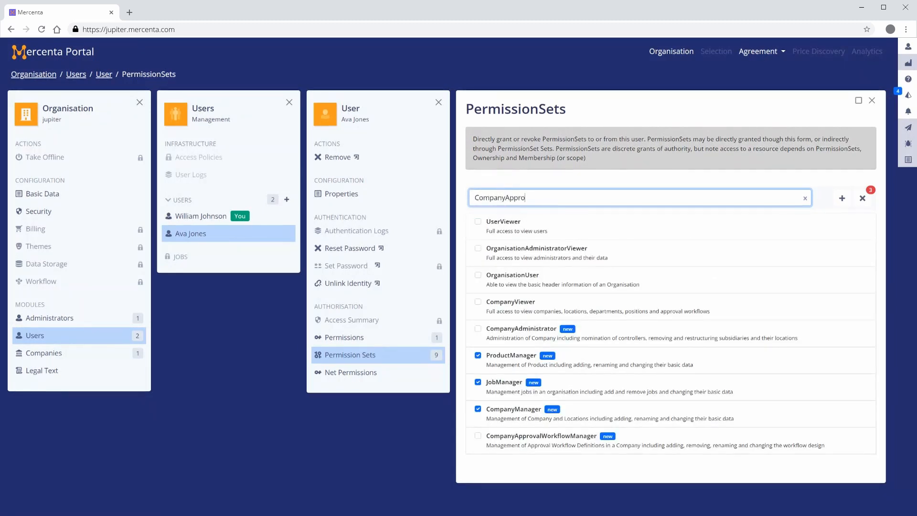
pyautogui.write('valWorkfl')
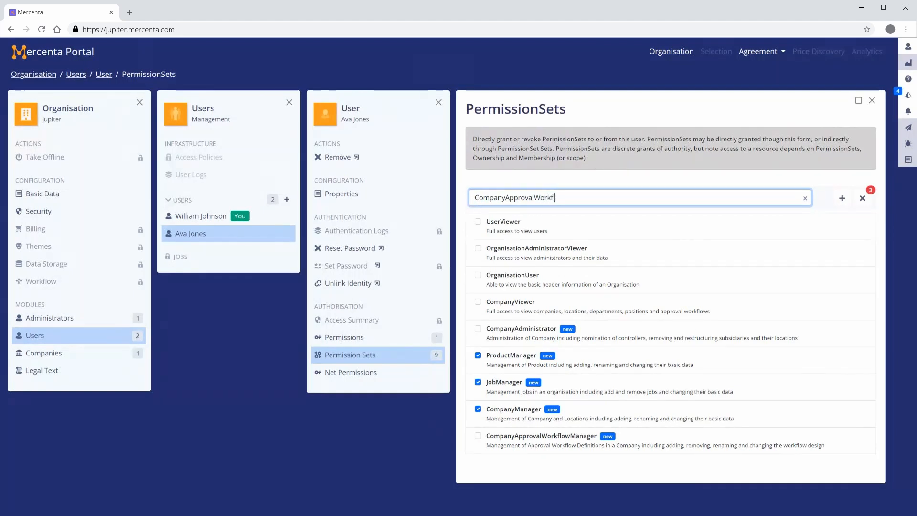
pyautogui.write('owManager')
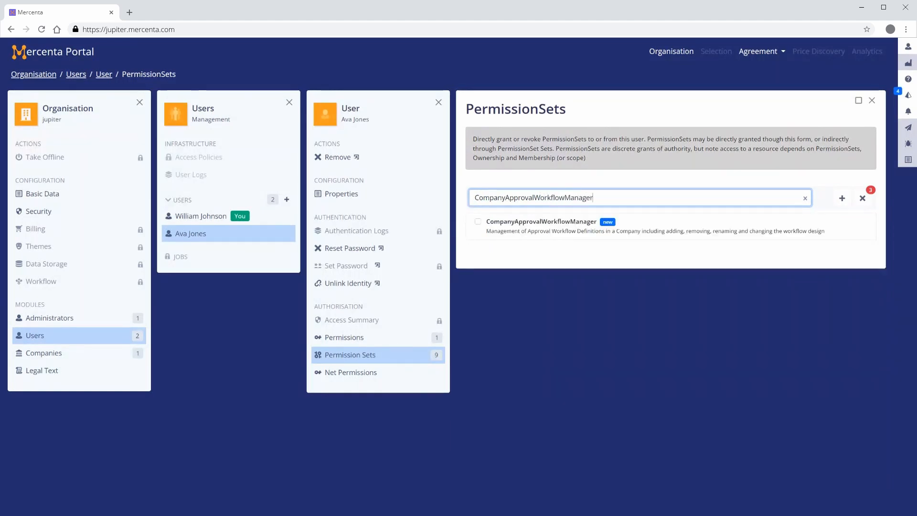
pyautogui.click(477, 221)
pyautogui.click(862, 198)
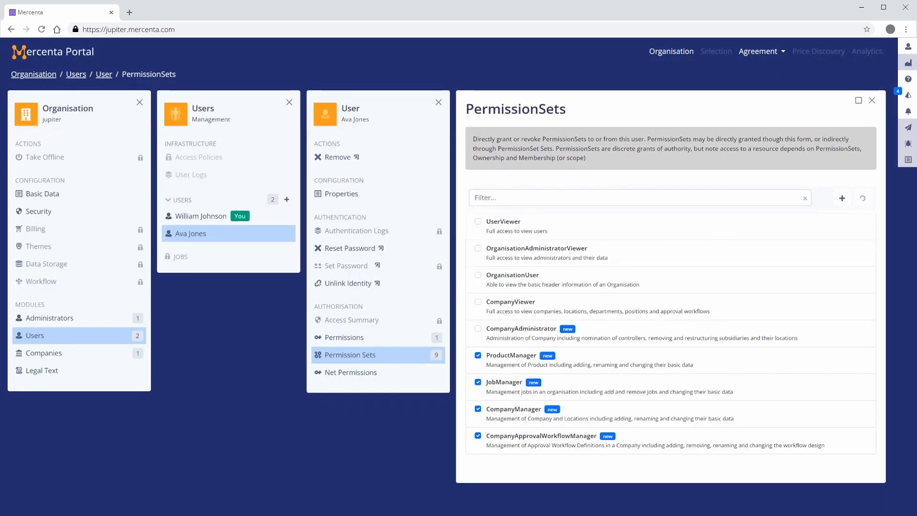
pyautogui.click(872, 100)
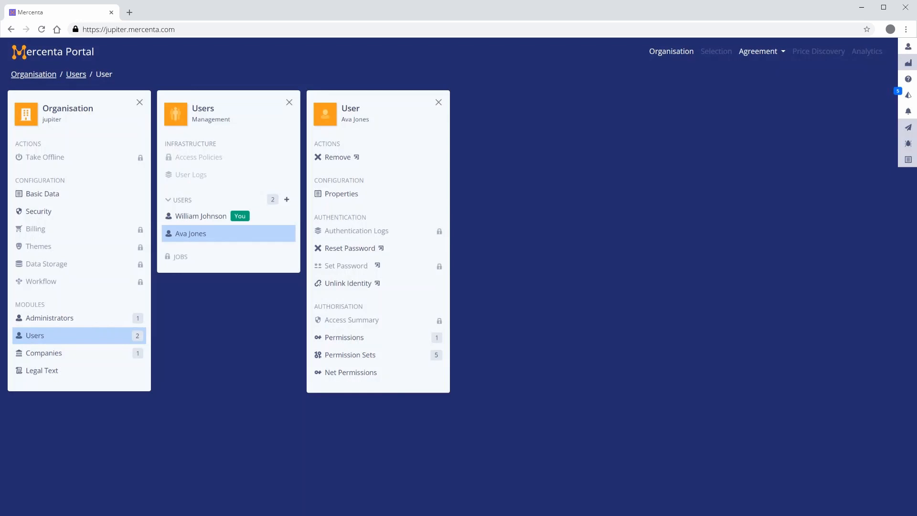
pyautogui.click(340, 375)
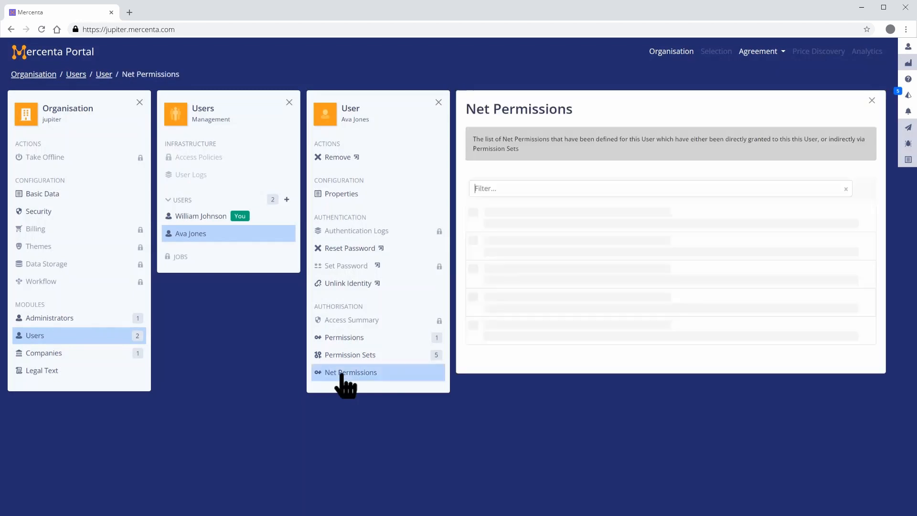